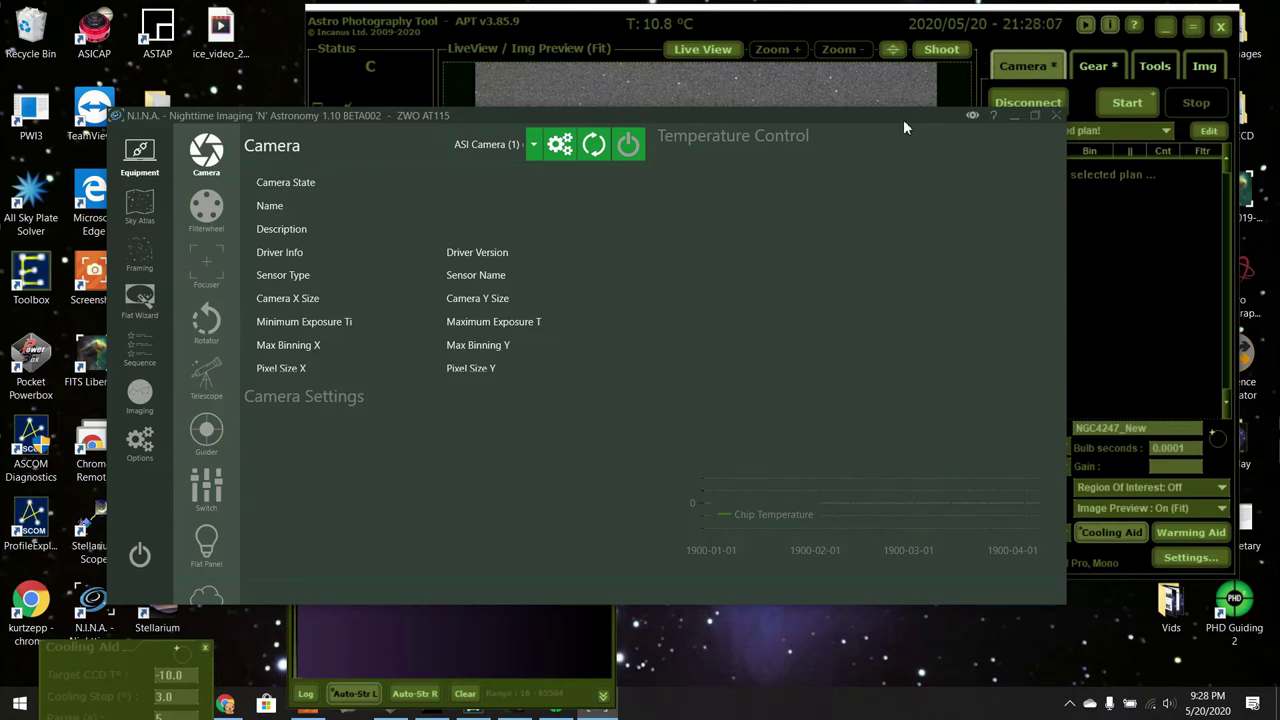
Move the N.I.N.A. window up and right and connect ASI Camera (1)
{"action": "left_click_drag", "start_coordinate": [907, 123], "coordinate": [897, 120]}
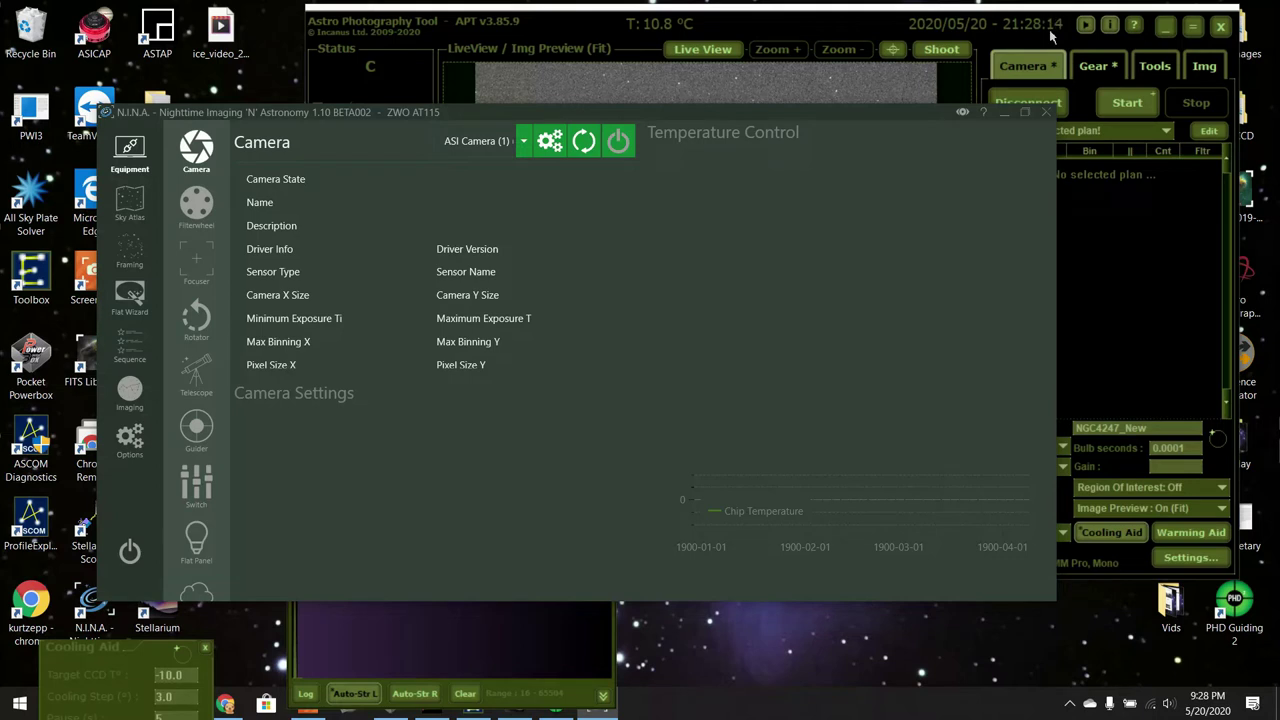
{"action": "left_click_drag", "start_coordinate": [890, 112], "coordinate": [933, 86]}
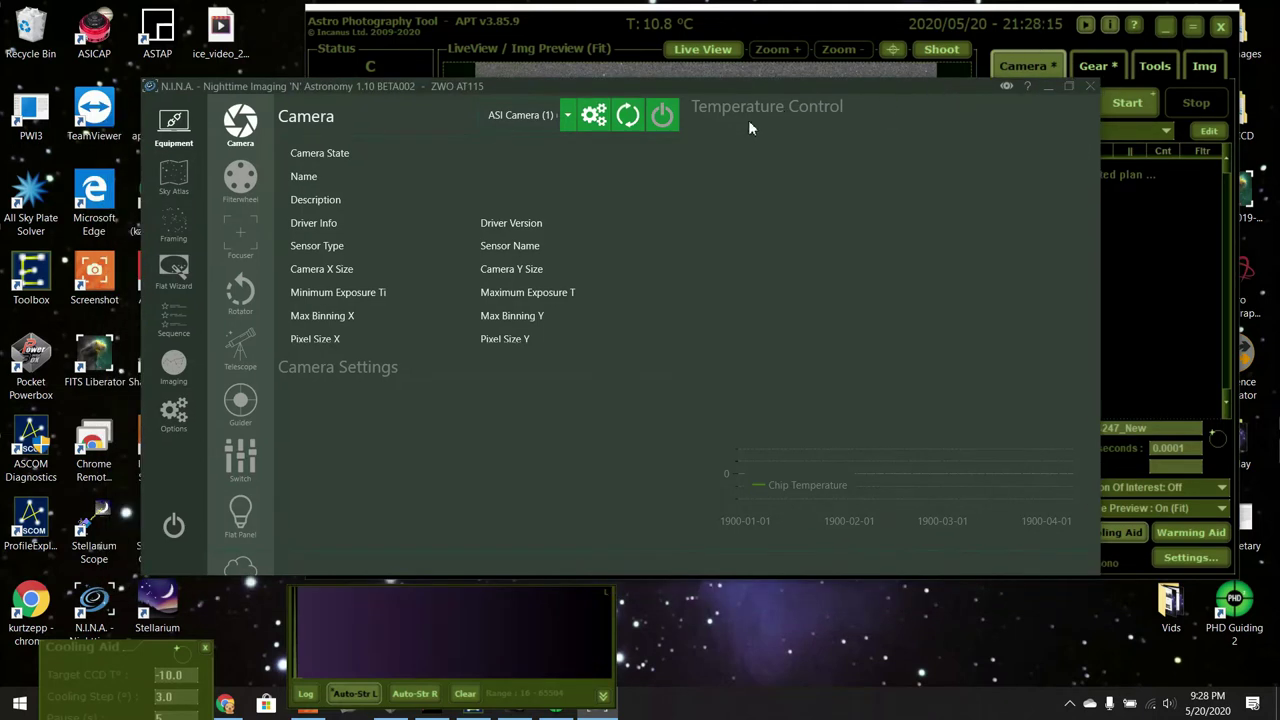
{"action": "left_click", "coordinate": [661, 114]}
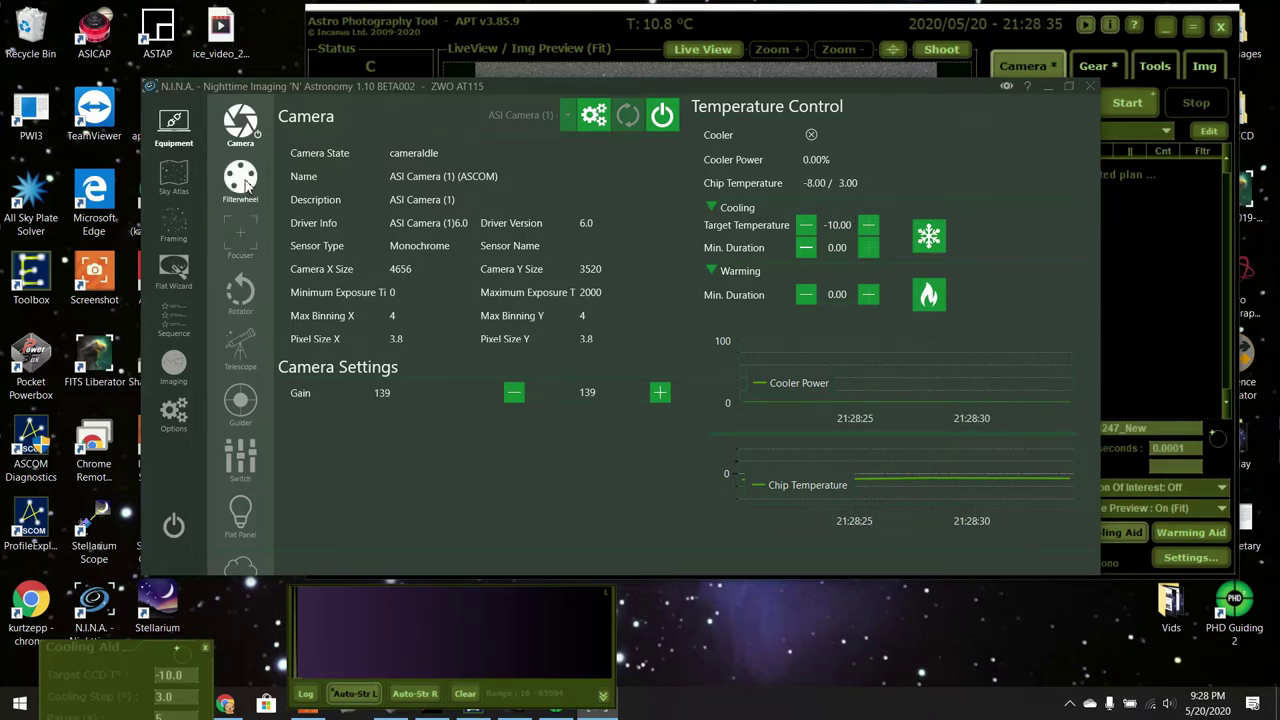
{"action": "left_click", "coordinate": [245, 185]}
Connect the ZWO filter wheel and ZWO Focuser (1), which reports position 10525
{"action": "left_click", "coordinate": [660, 115]}
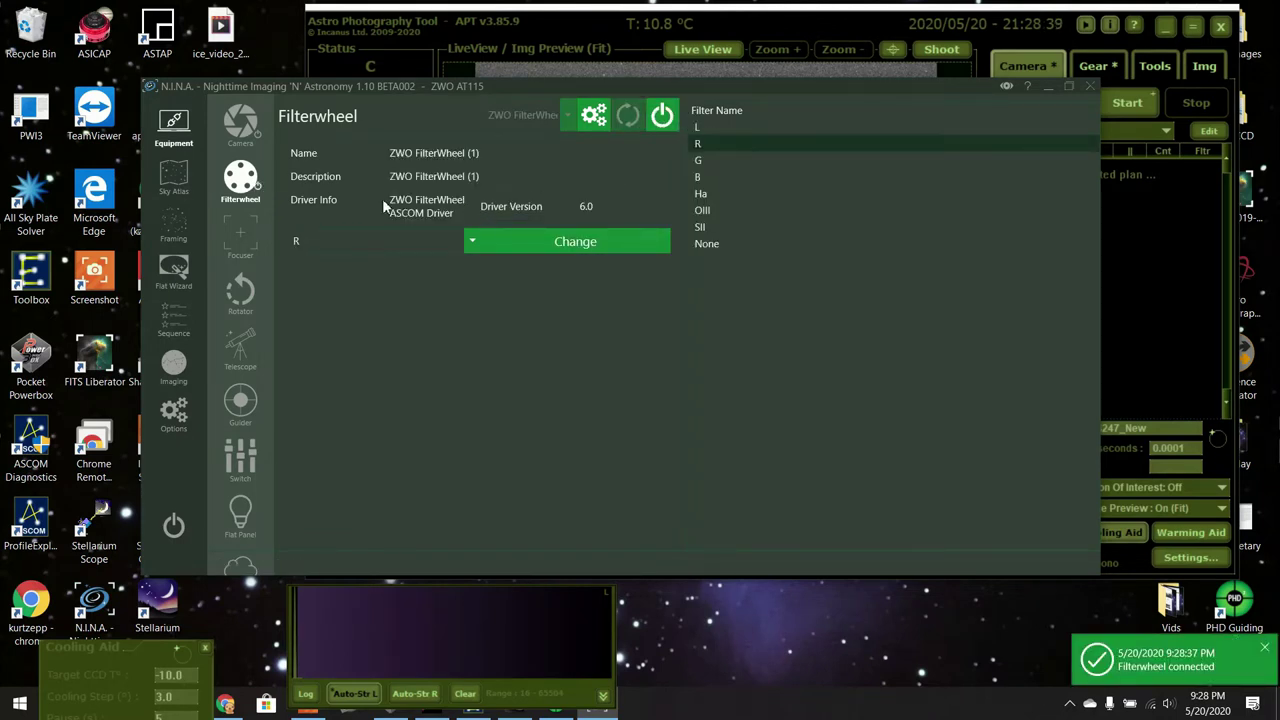
{"action": "left_click", "coordinate": [250, 232]}
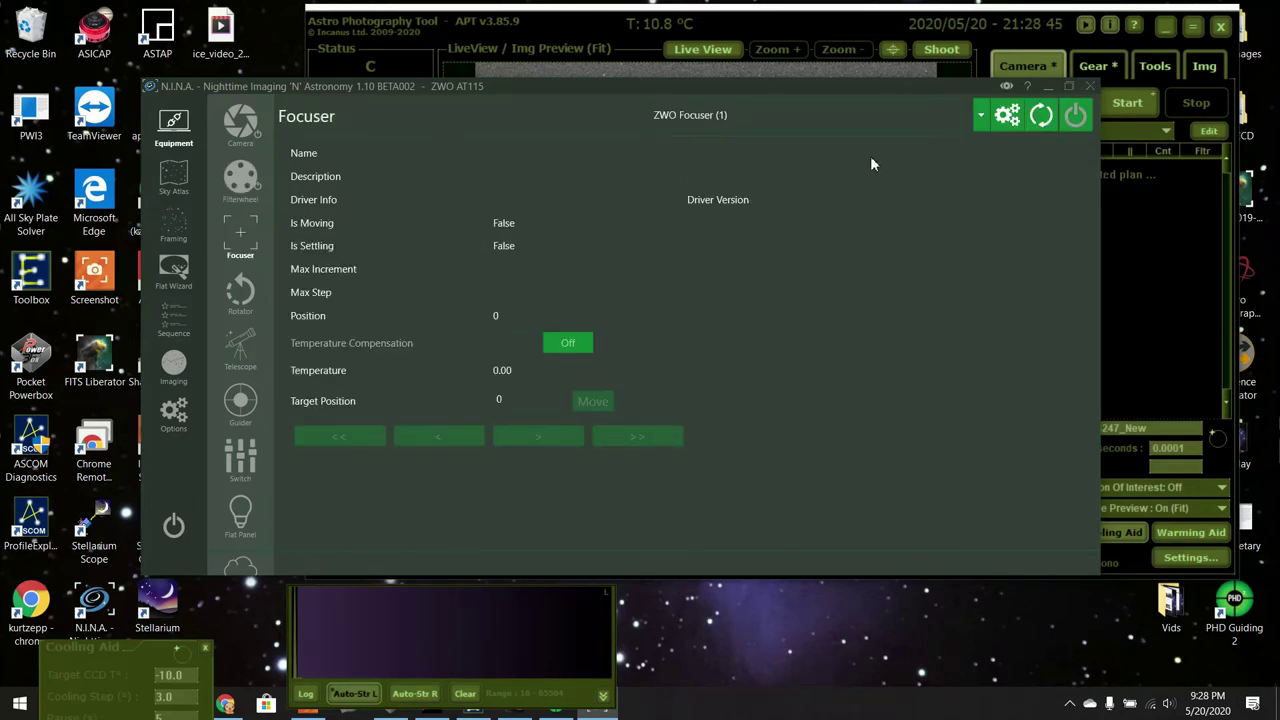
{"action": "left_click", "coordinate": [1075, 115]}
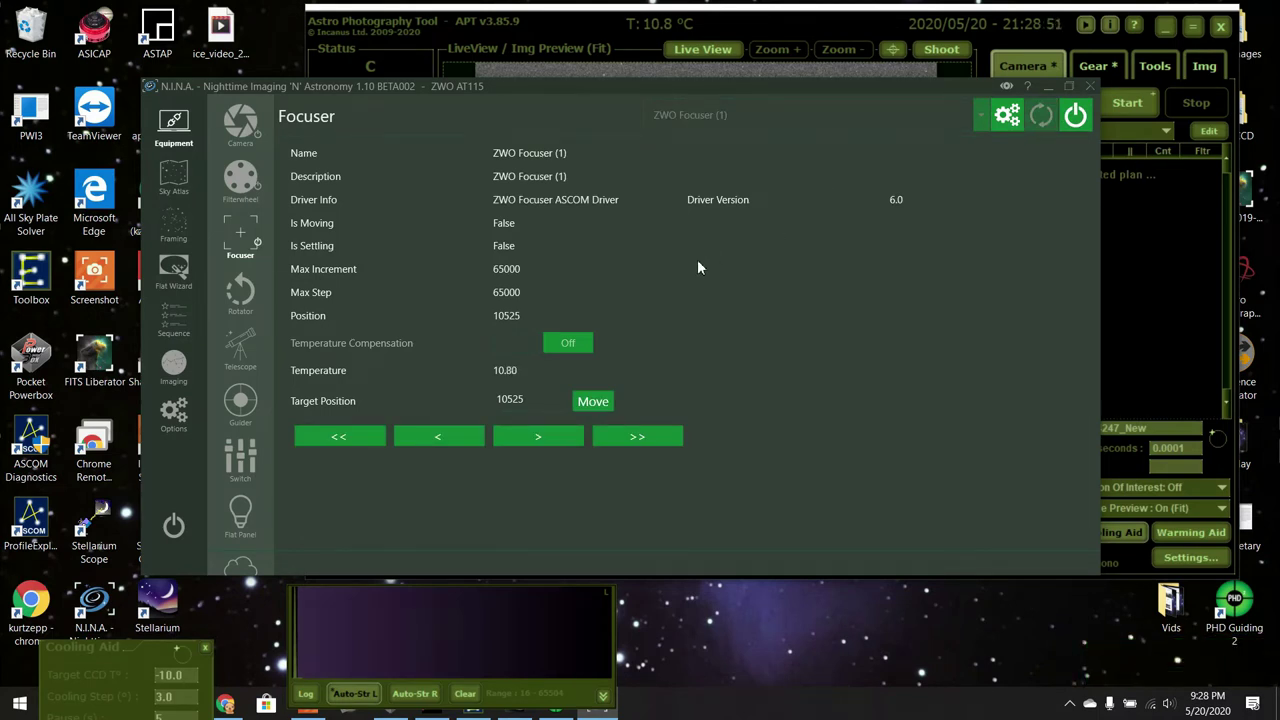
Show the focuser's advanced settings in Options > Equipment, down to Overshoot backlash compensation, 130 in and 0 out
{"action": "left_click", "coordinate": [178, 410]}
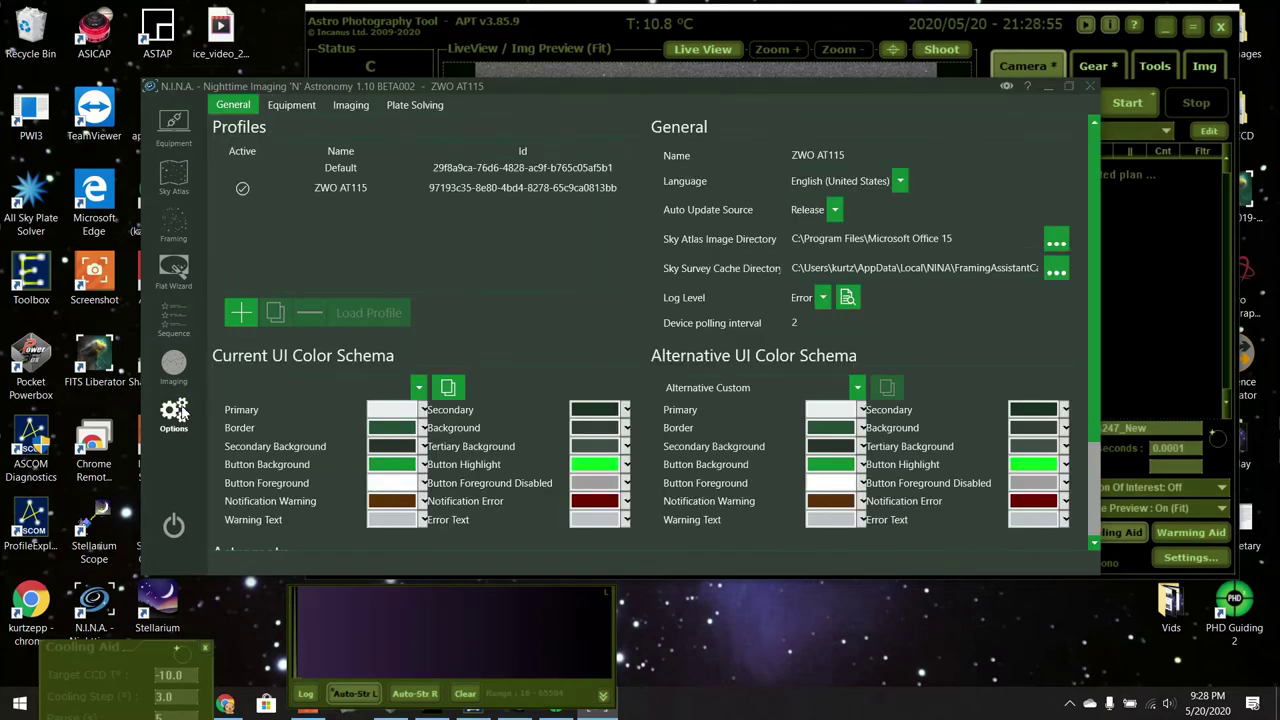
{"action": "left_click", "coordinate": [299, 104]}
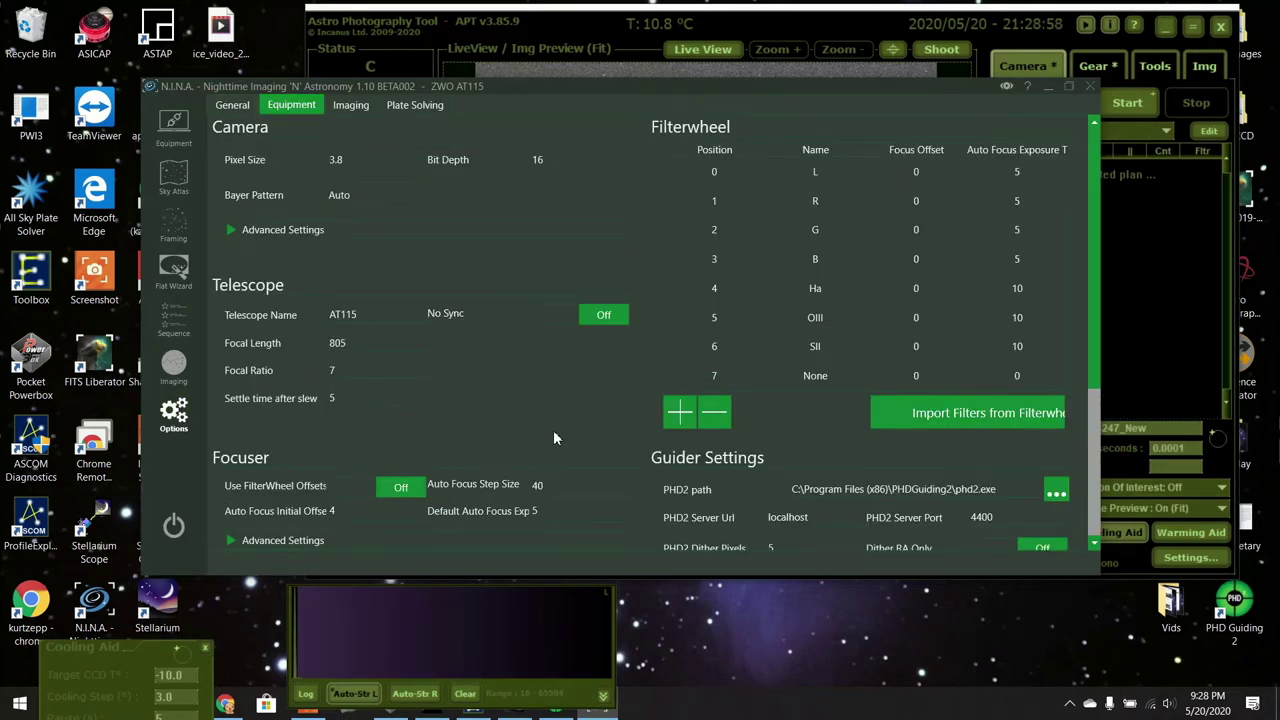
{"action": "scroll", "coordinate": [526, 400], "scroll_direction": "down", "scroll_amount": 3}
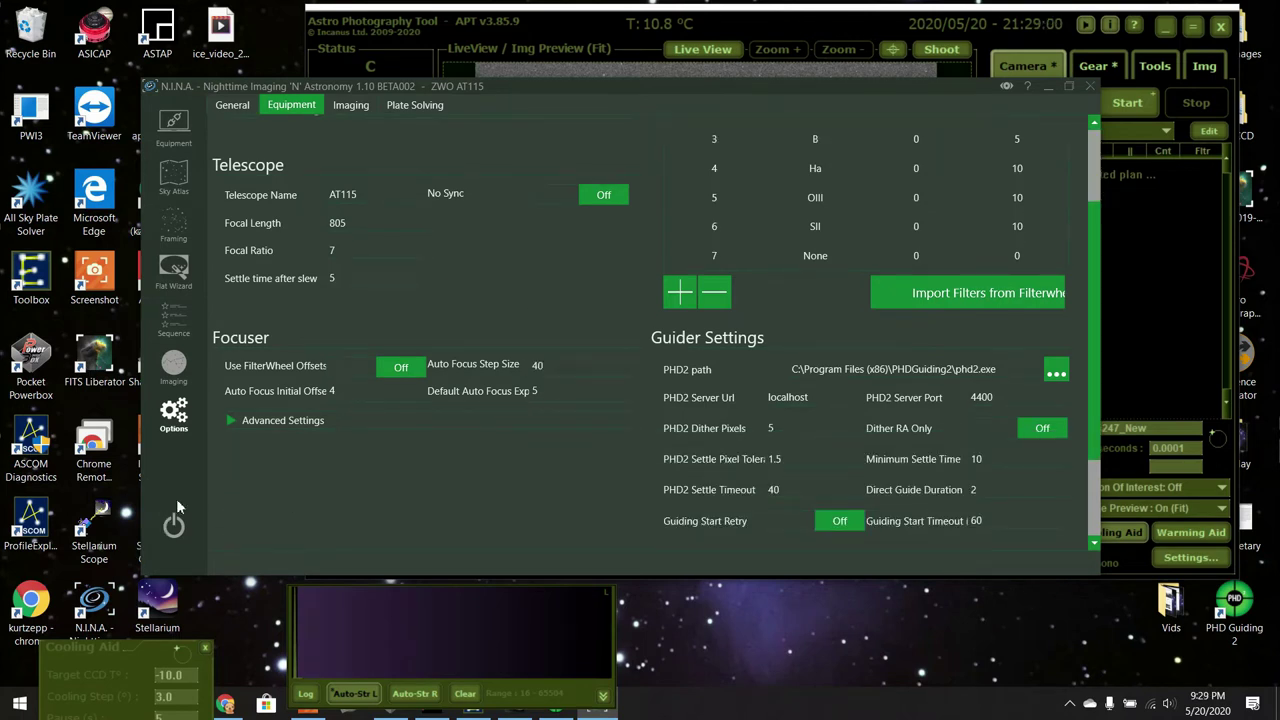
{"action": "left_click", "coordinate": [277, 420]}
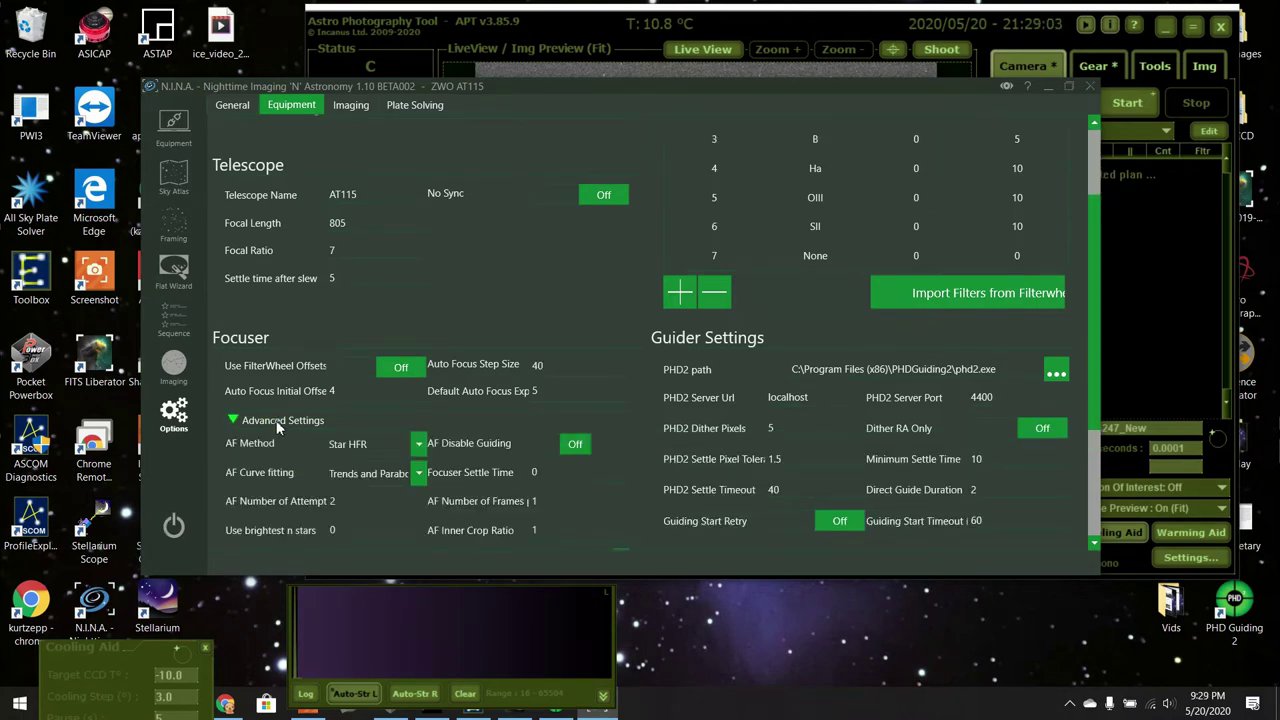
{"action": "scroll", "coordinate": [653, 386], "scroll_direction": "down", "scroll_amount": 3}
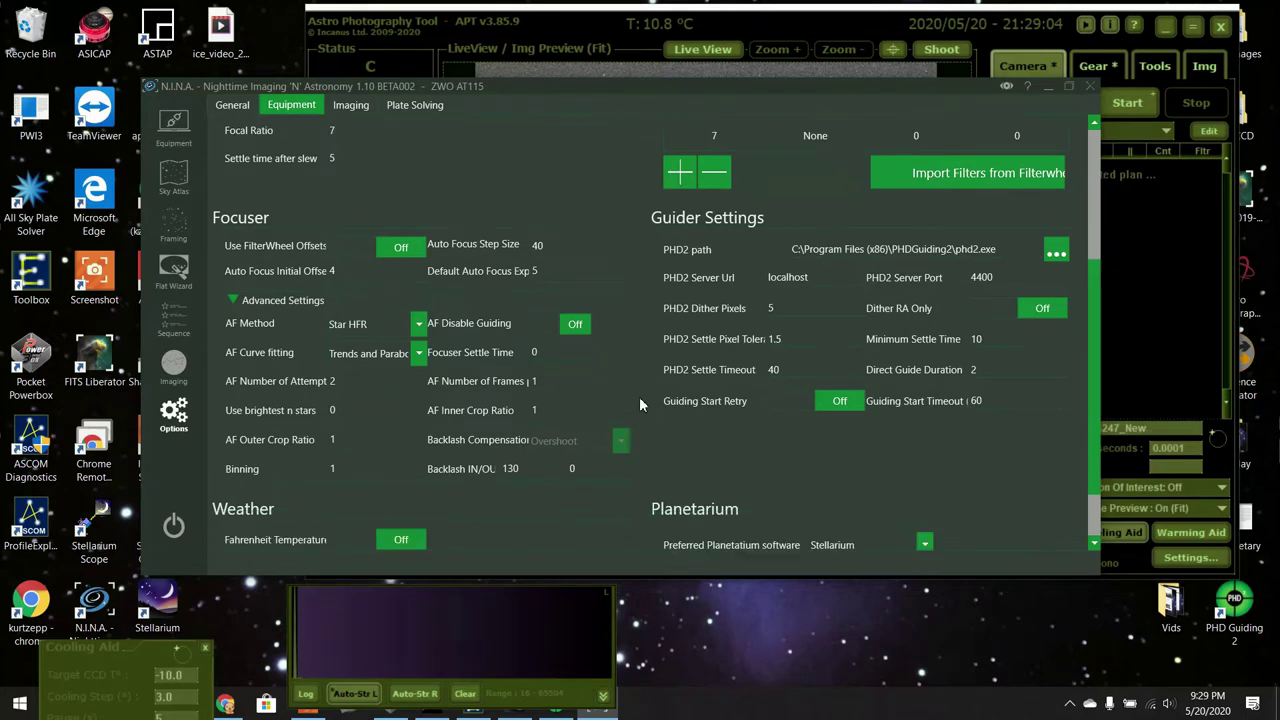
{"action": "mouse_move", "coordinate": [502, 438]}
Select the R filter in Imaging, start looping exposures and fit the frame to the image area
{"action": "left_click", "coordinate": [175, 366]}
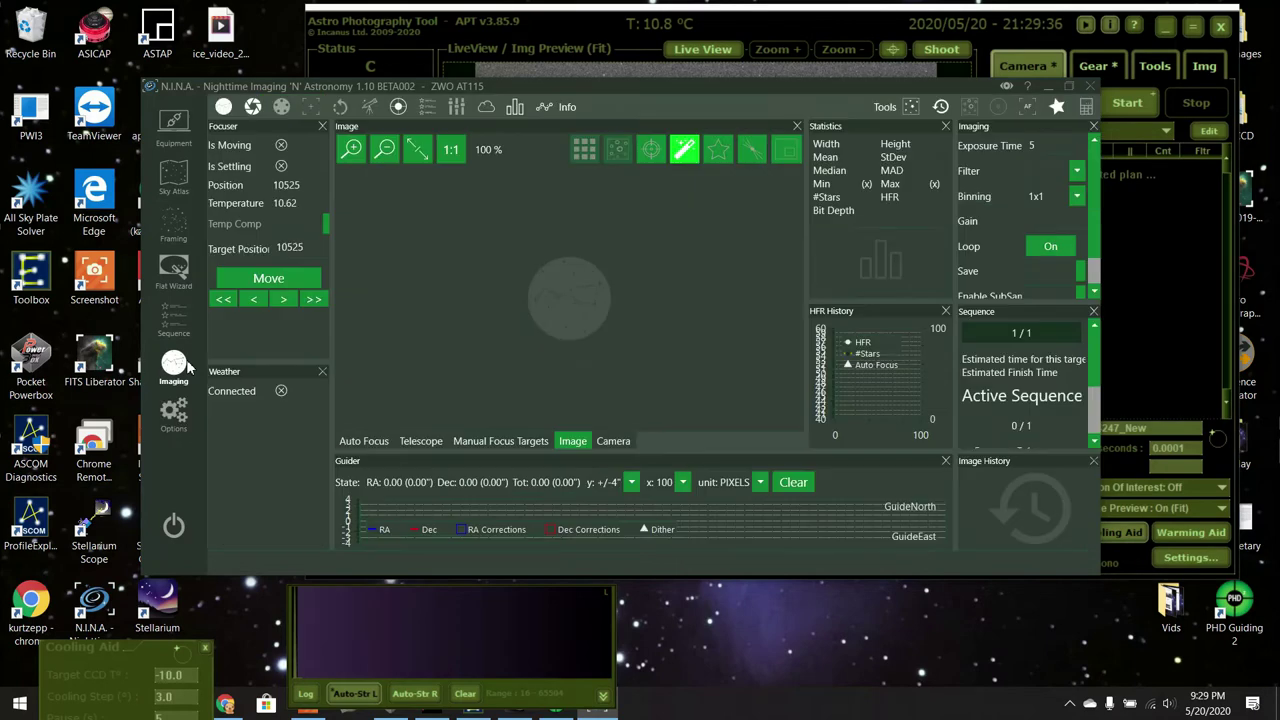
{"action": "left_click", "coordinate": [1079, 174]}
{"action": "left_click", "coordinate": [1060, 206]}
{"action": "scroll", "coordinate": [1046, 190], "scroll_direction": "down", "scroll_amount": 1}
{"action": "scroll", "coordinate": [1040, 192], "scroll_direction": "up", "scroll_amount": 1}
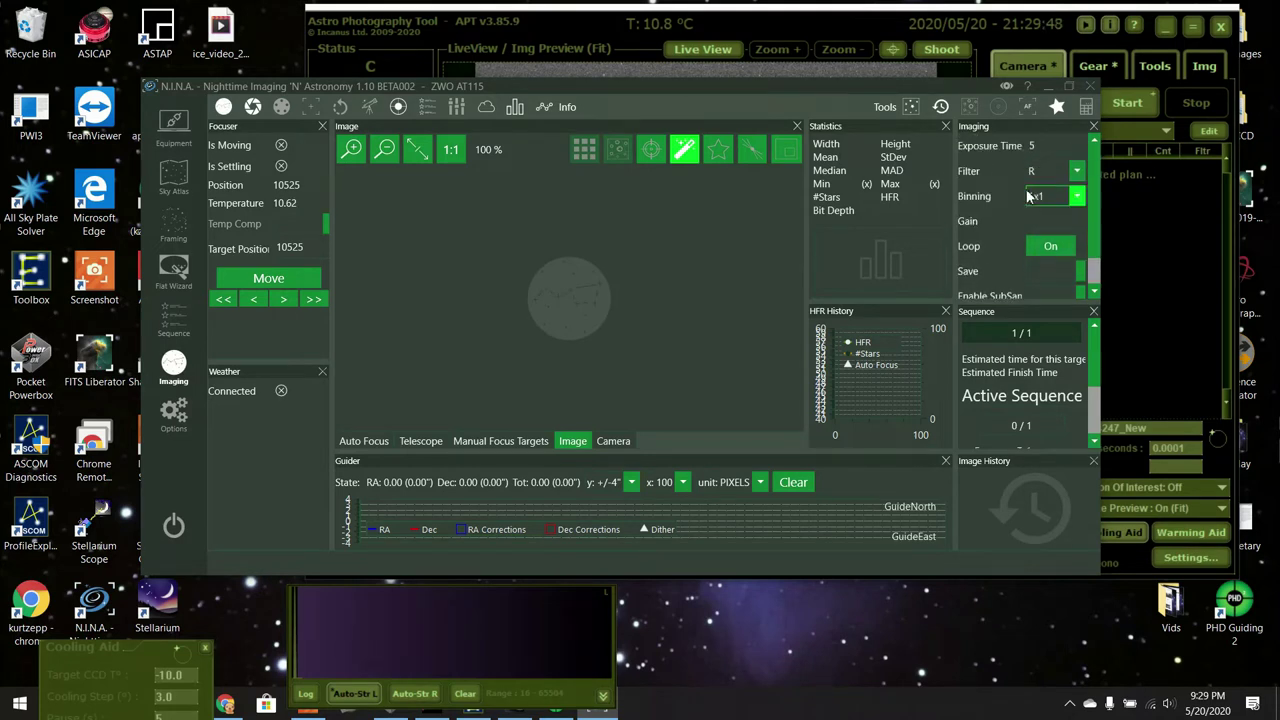
{"action": "scroll", "coordinate": [1095, 272], "scroll_direction": "down", "scroll_amount": 1}
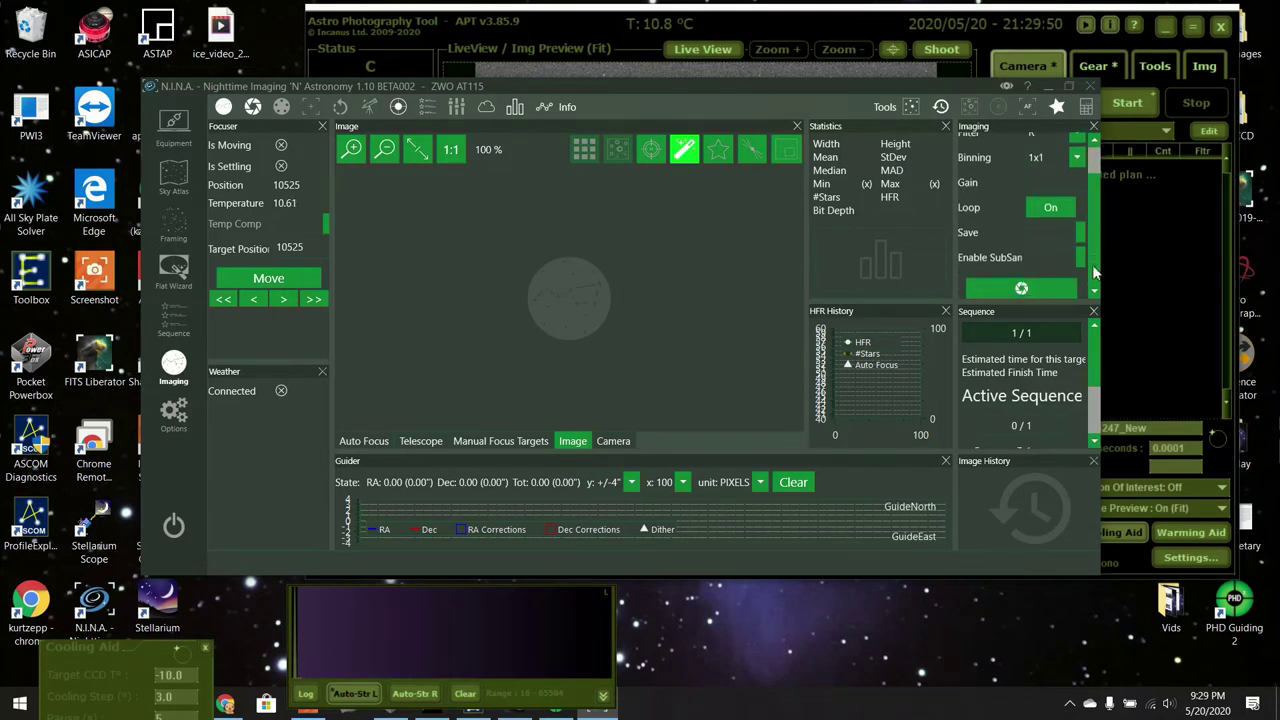
{"action": "left_click", "coordinate": [1031, 296]}
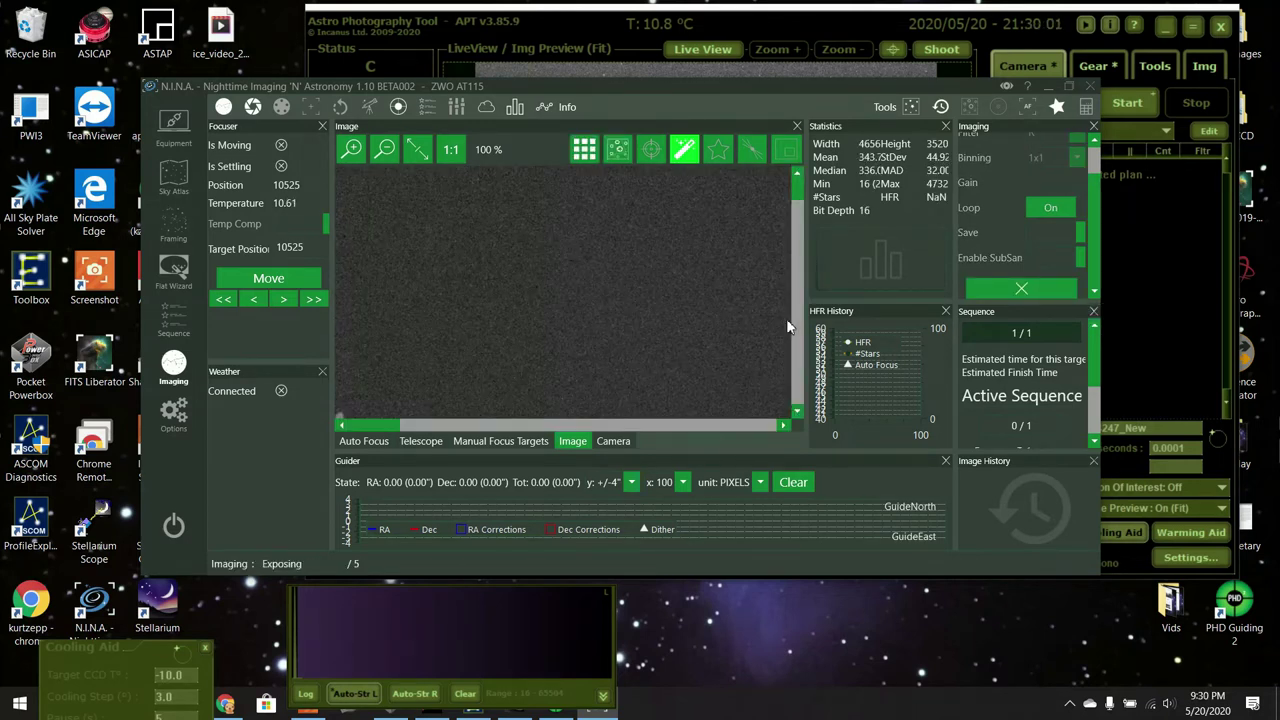
{"action": "left_click", "coordinate": [418, 152]}
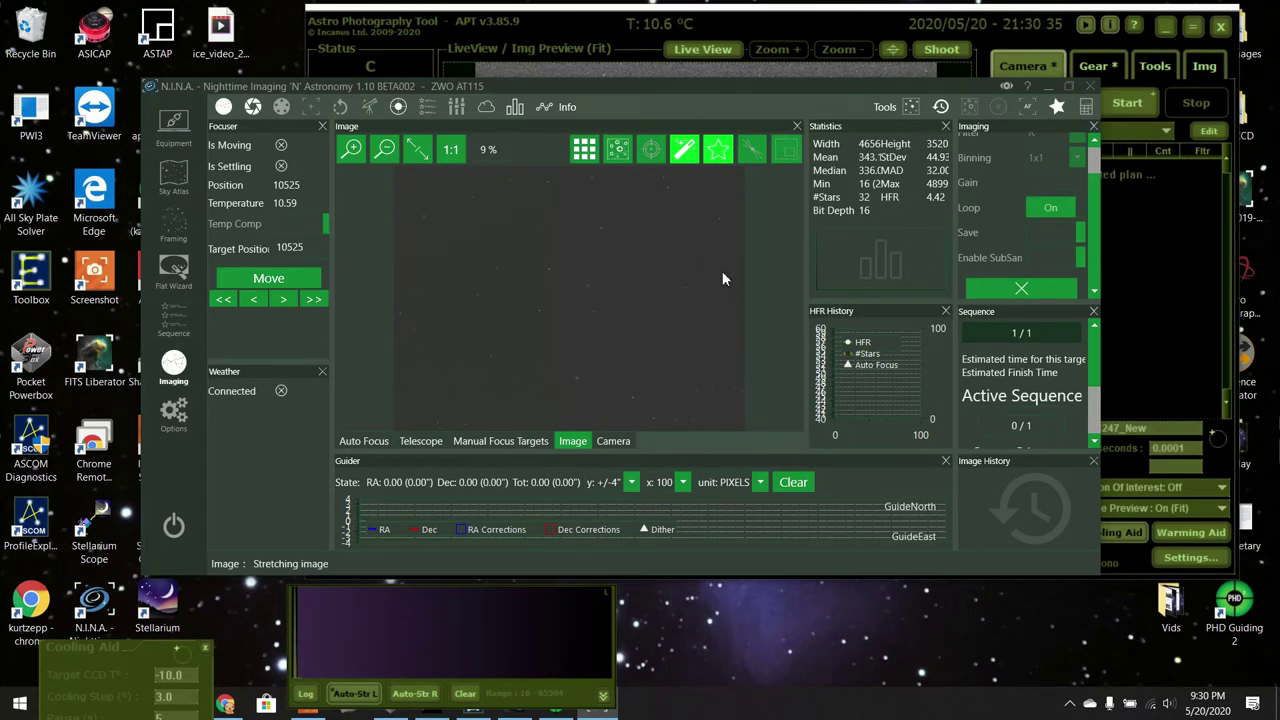
Run autofocus with the N.I.N.A. window enlarged, settling the focuser at 10448 with HFR 2.30
{"action": "left_click", "coordinate": [363, 450]}
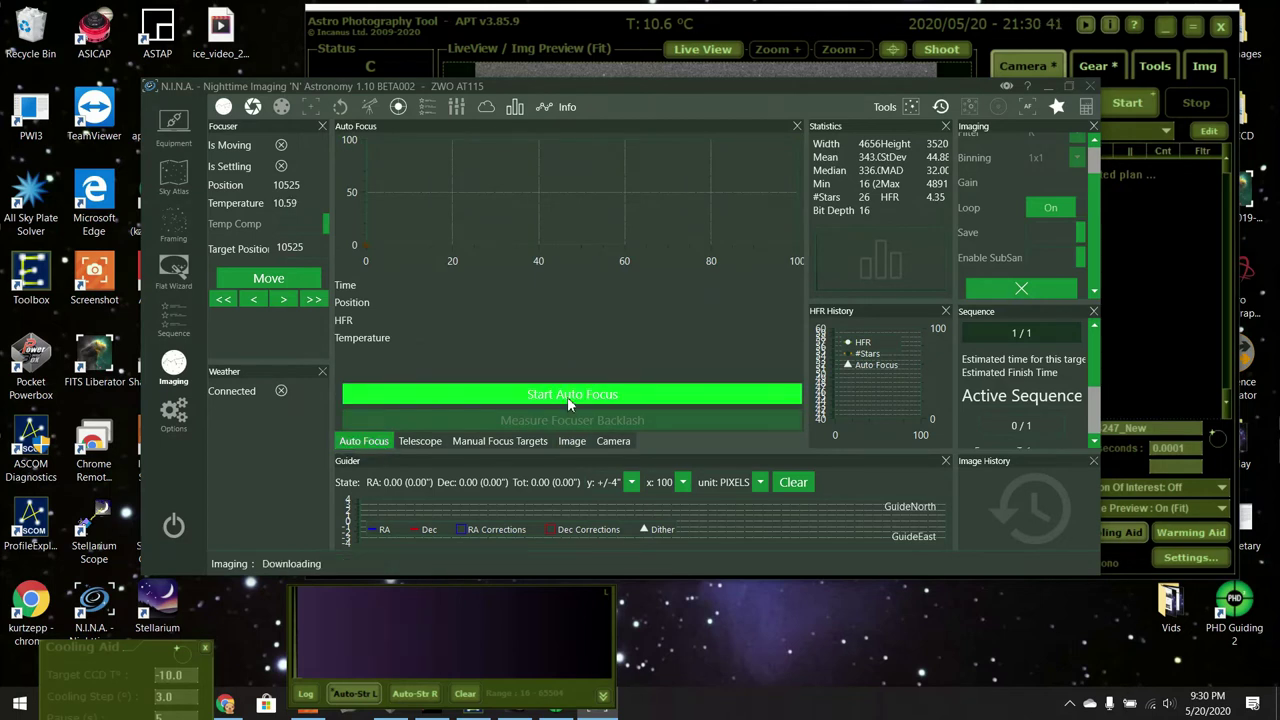
{"action": "left_click", "coordinate": [600, 394]}
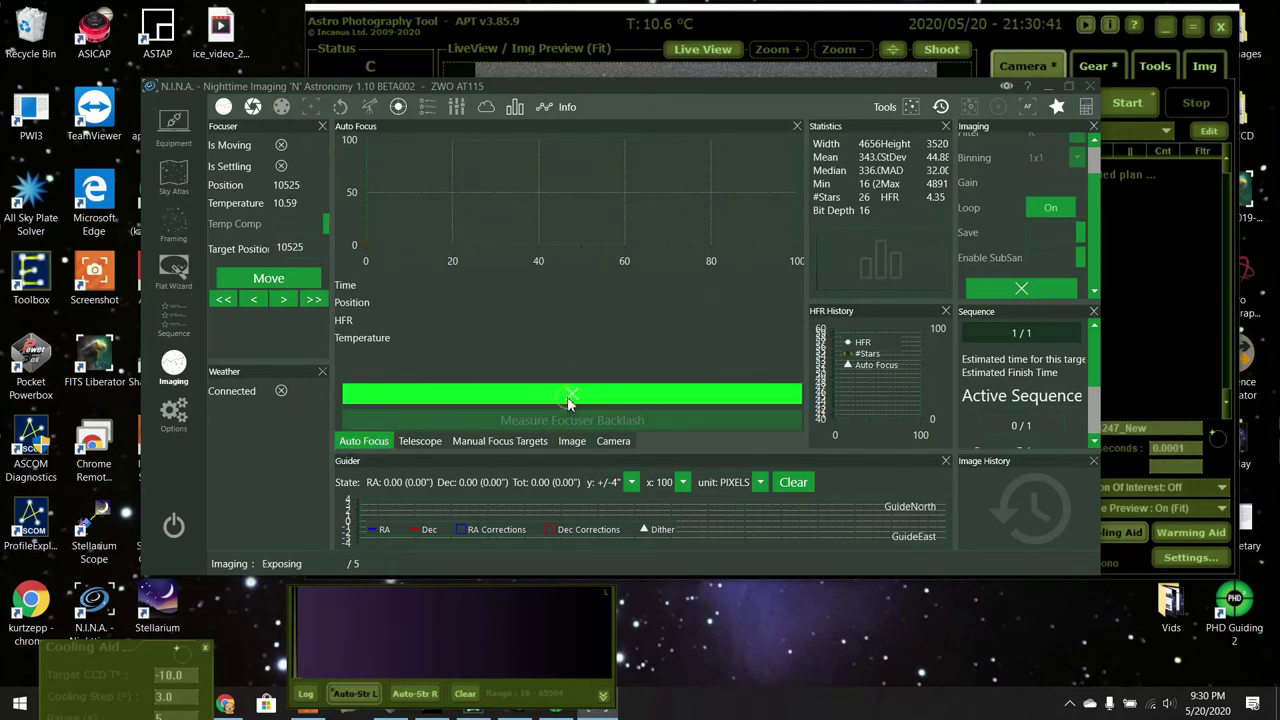
{"action": "left_click", "coordinate": [770, 582]}
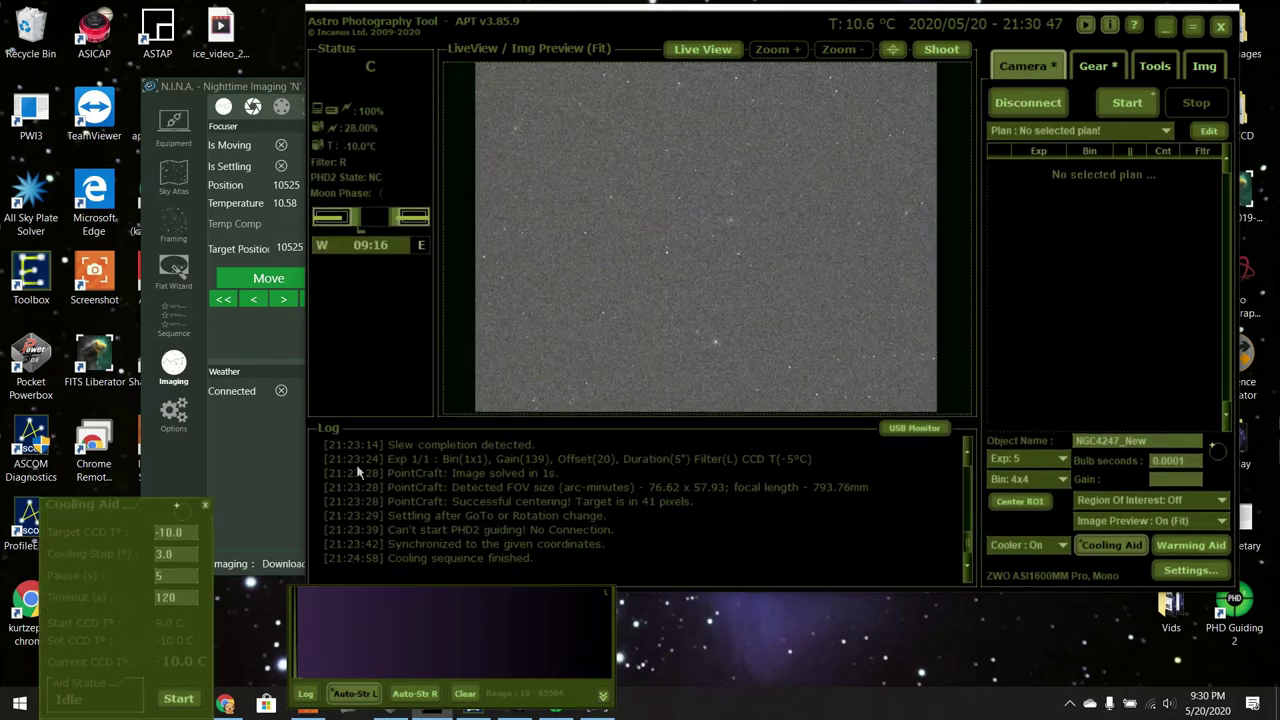
{"action": "key", "text": "alt+Tab"}
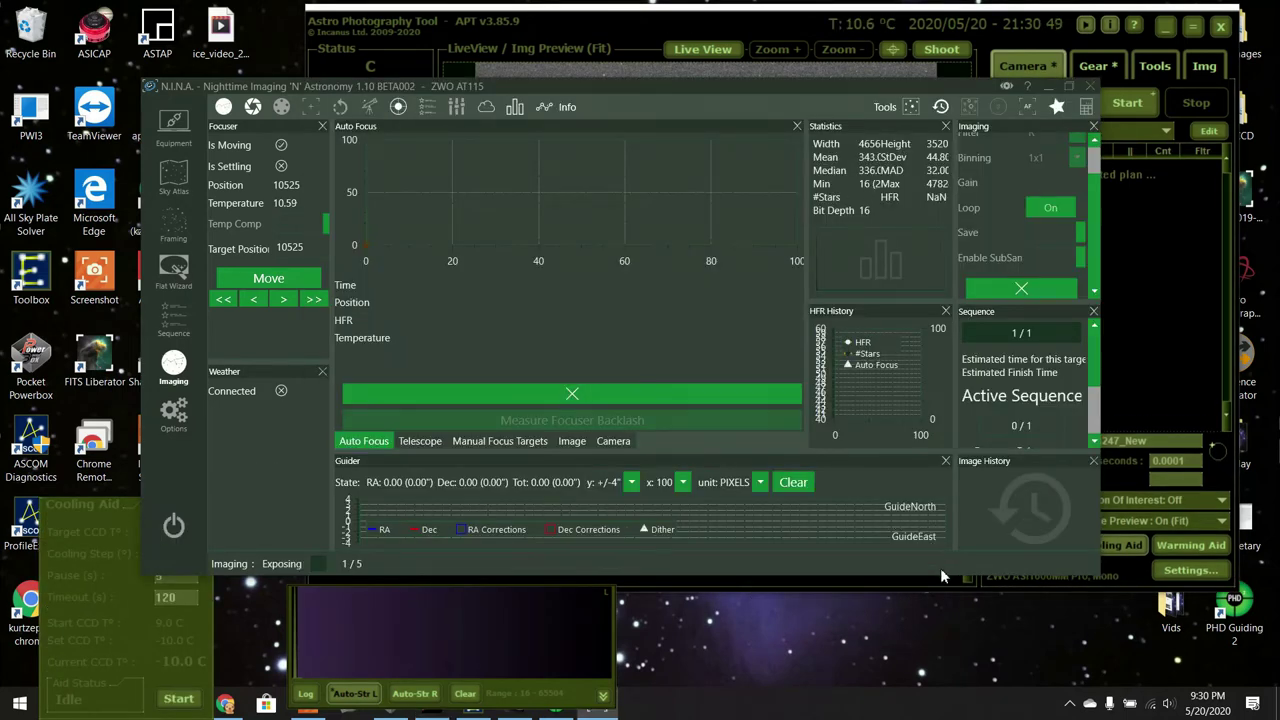
{"action": "left_click_drag", "start_coordinate": [941, 577], "coordinate": [941, 657]}
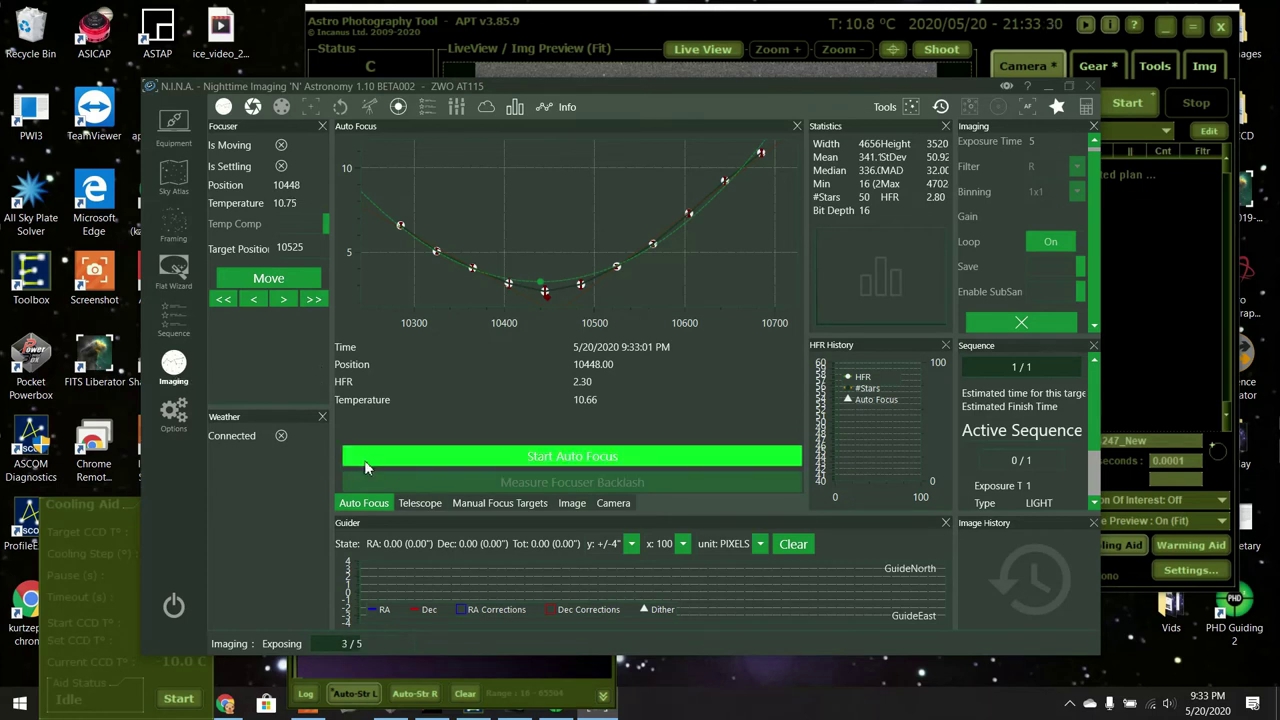
{"action": "left_click", "coordinate": [578, 505]}
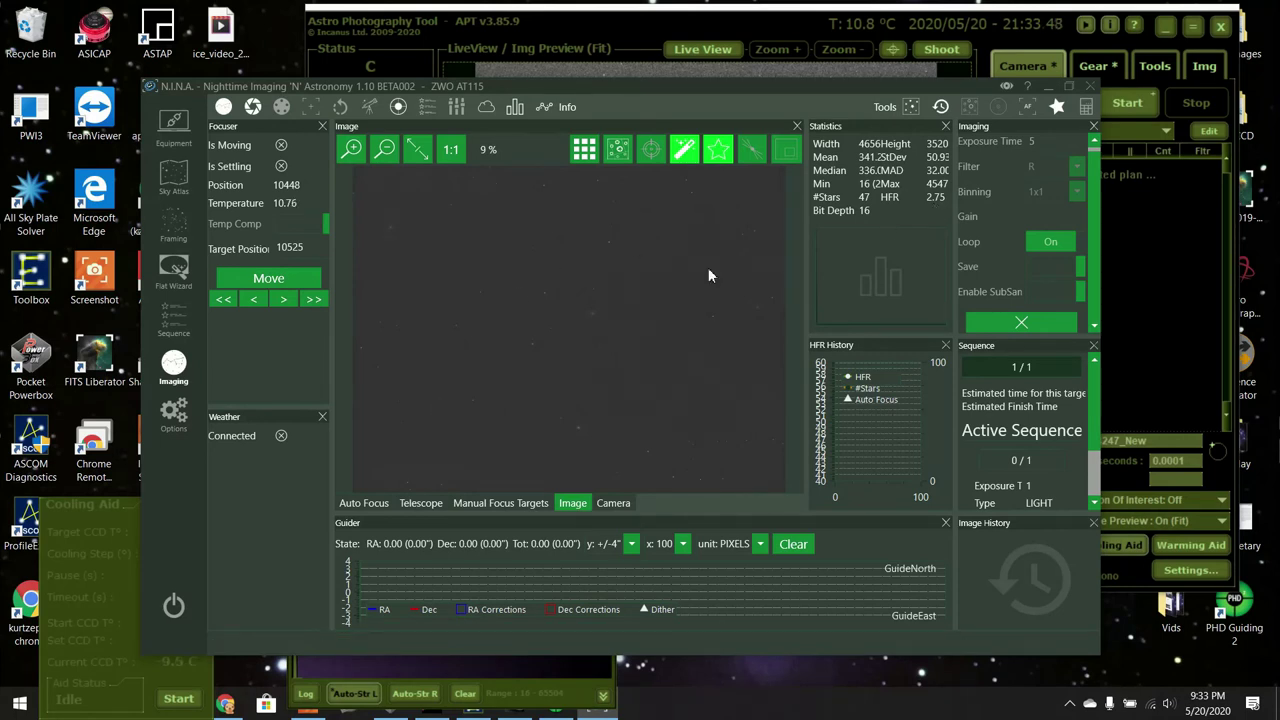
View the newest frame at 1:1 zoom and pan around it to inspect the stars
{"action": "left_click", "coordinate": [452, 150]}
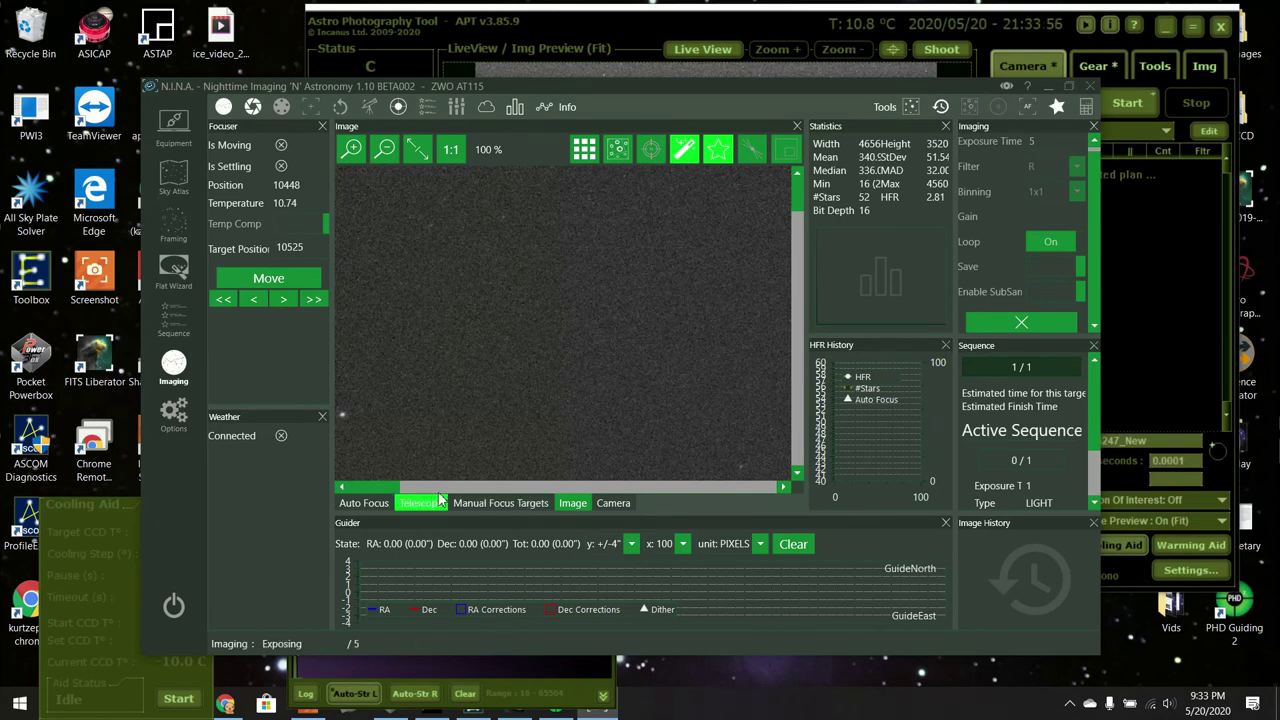
{"action": "left_click_drag", "start_coordinate": [385, 486], "coordinate": [524, 486]}
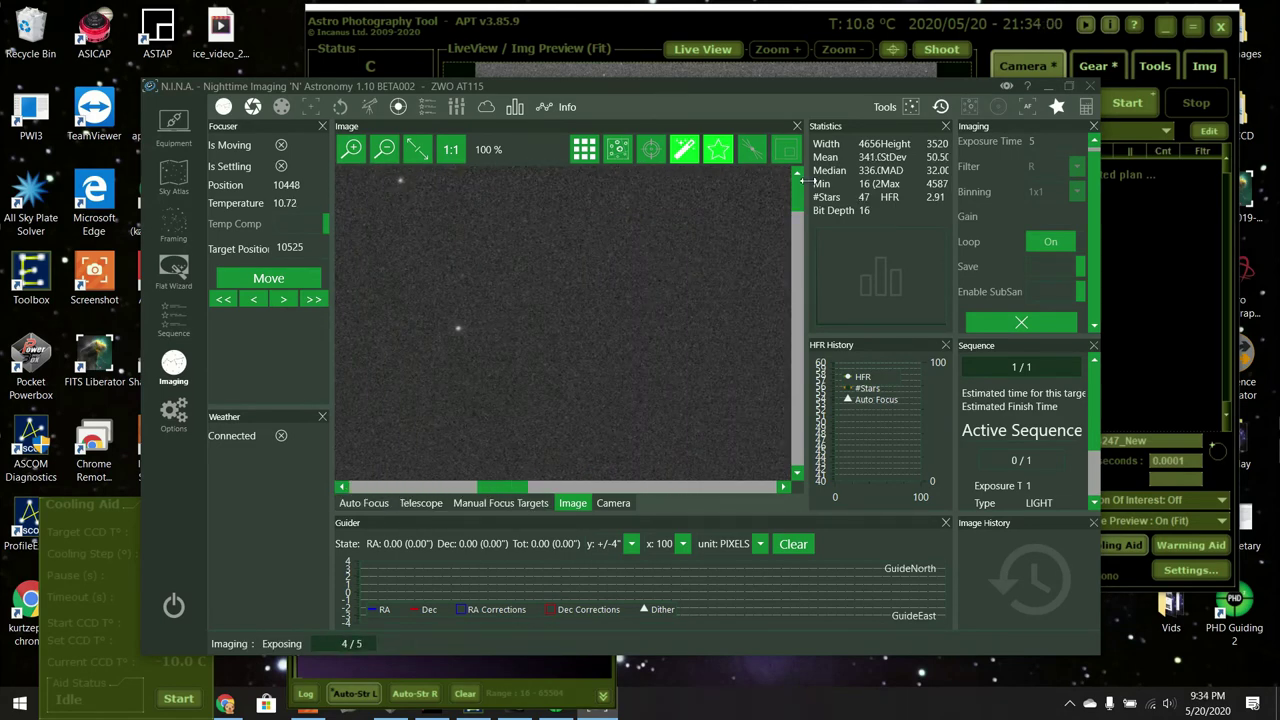
{"action": "left_click_drag", "start_coordinate": [800, 180], "coordinate": [787, 263]}
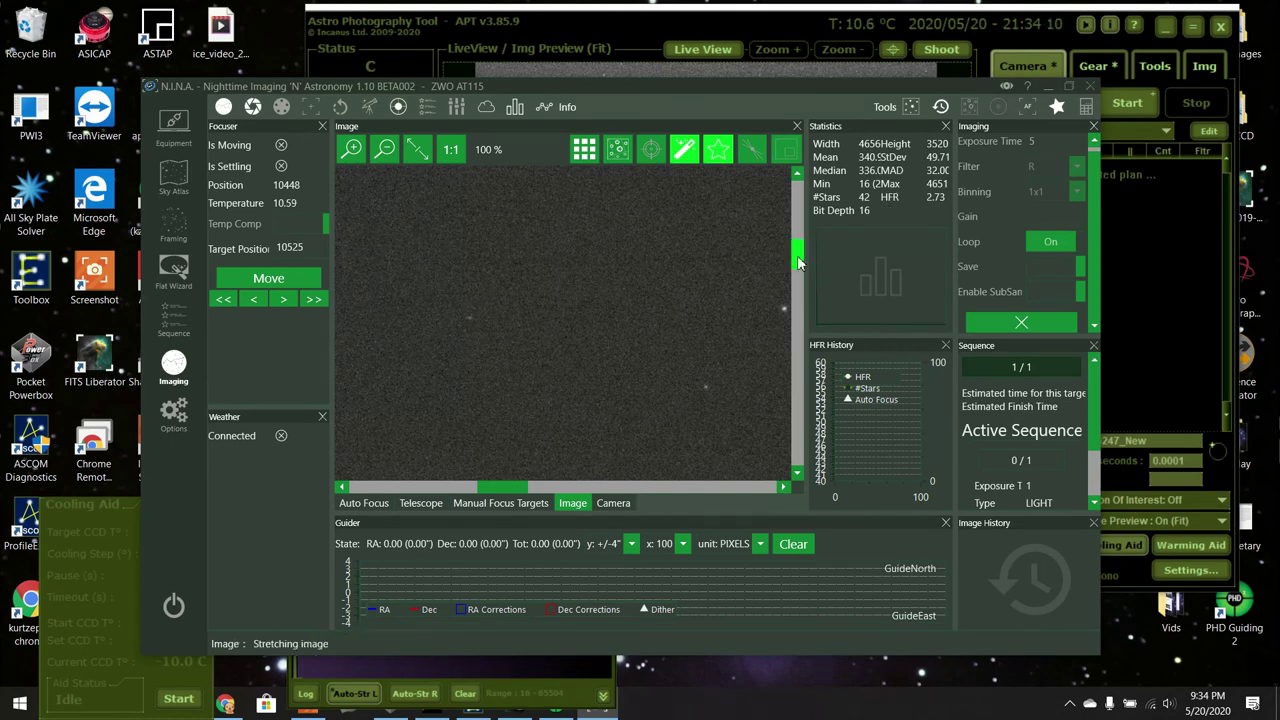
Minimise N.I.N.A. and move APT's histogram panel to the lower right of the screen
{"action": "left_click", "coordinate": [1049, 89]}
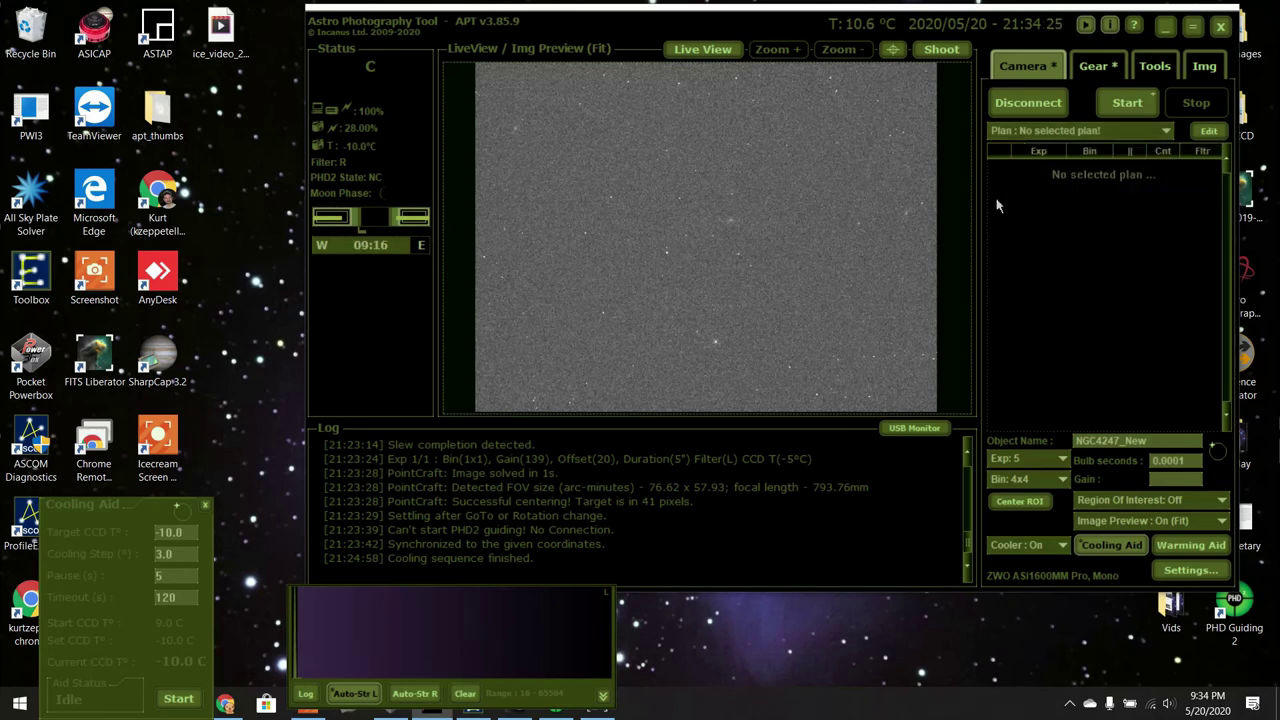
{"action": "left_click_drag", "start_coordinate": [480, 600], "coordinate": [782, 638]}
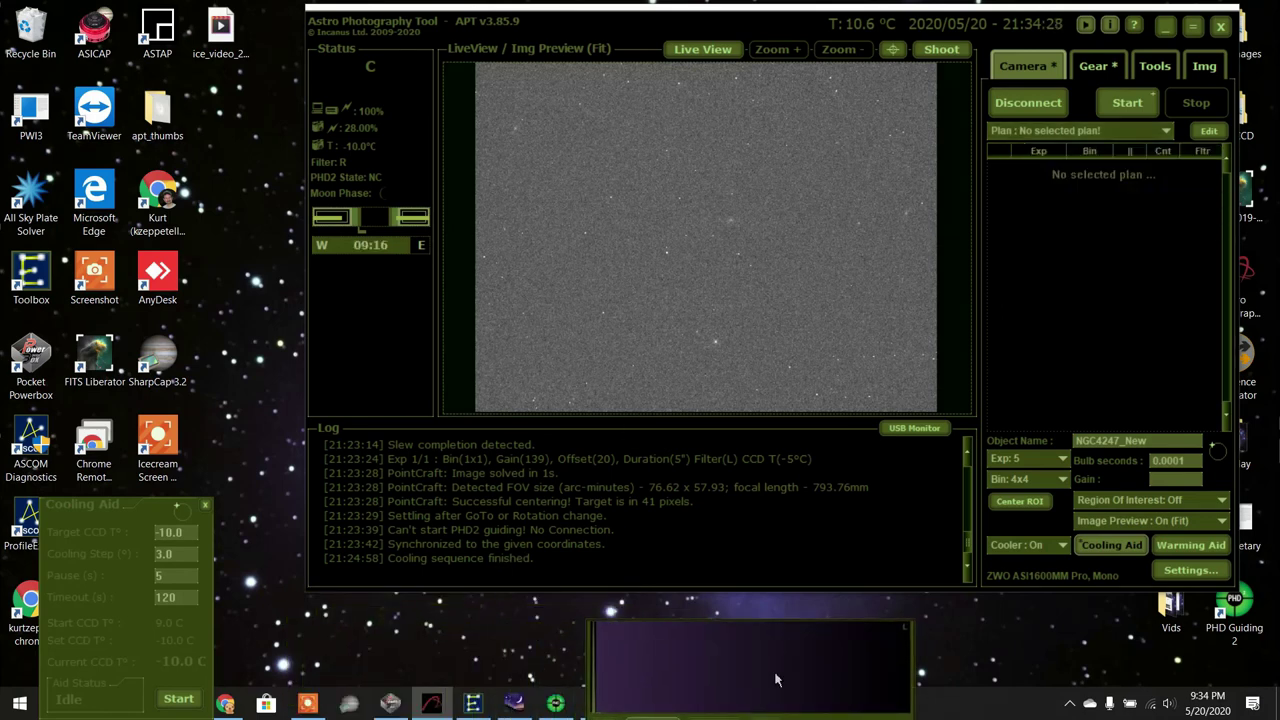
{"action": "left_click_drag", "start_coordinate": [739, 651], "coordinate": [758, 662]}
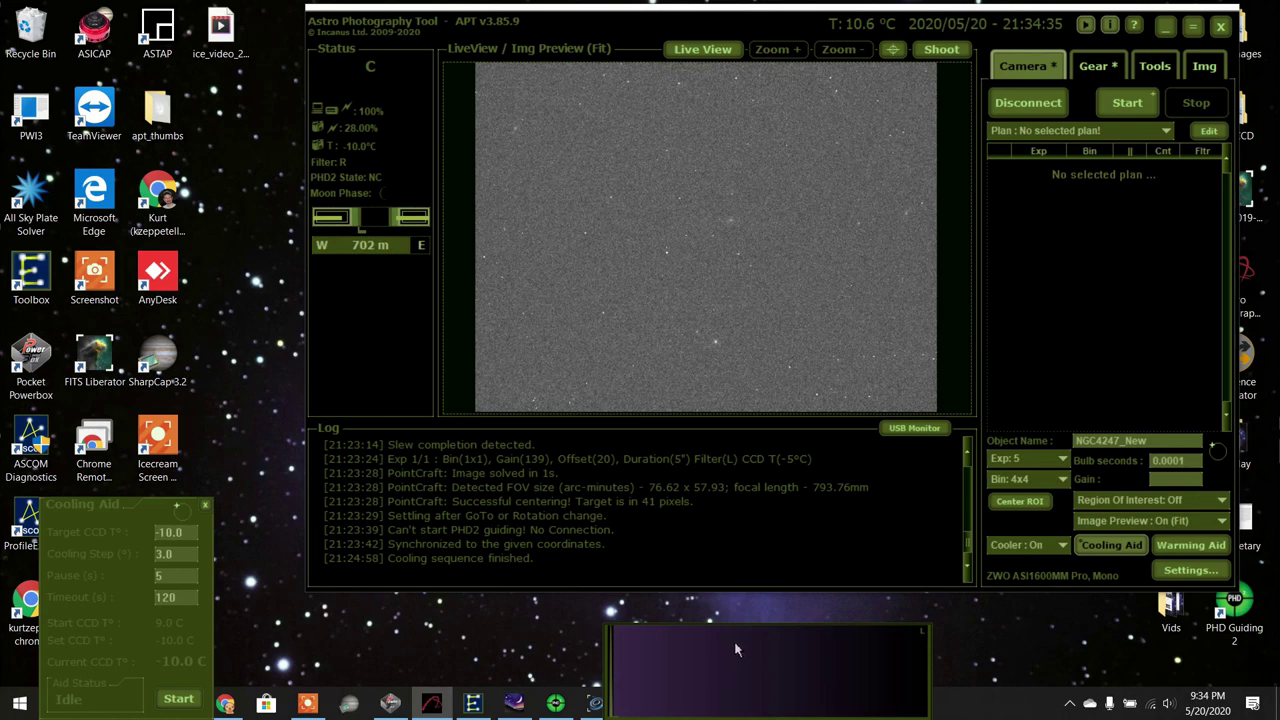
Restore N.I.N.A. over APT and select its image statistics panel
{"action": "left_click", "coordinate": [603, 706]}
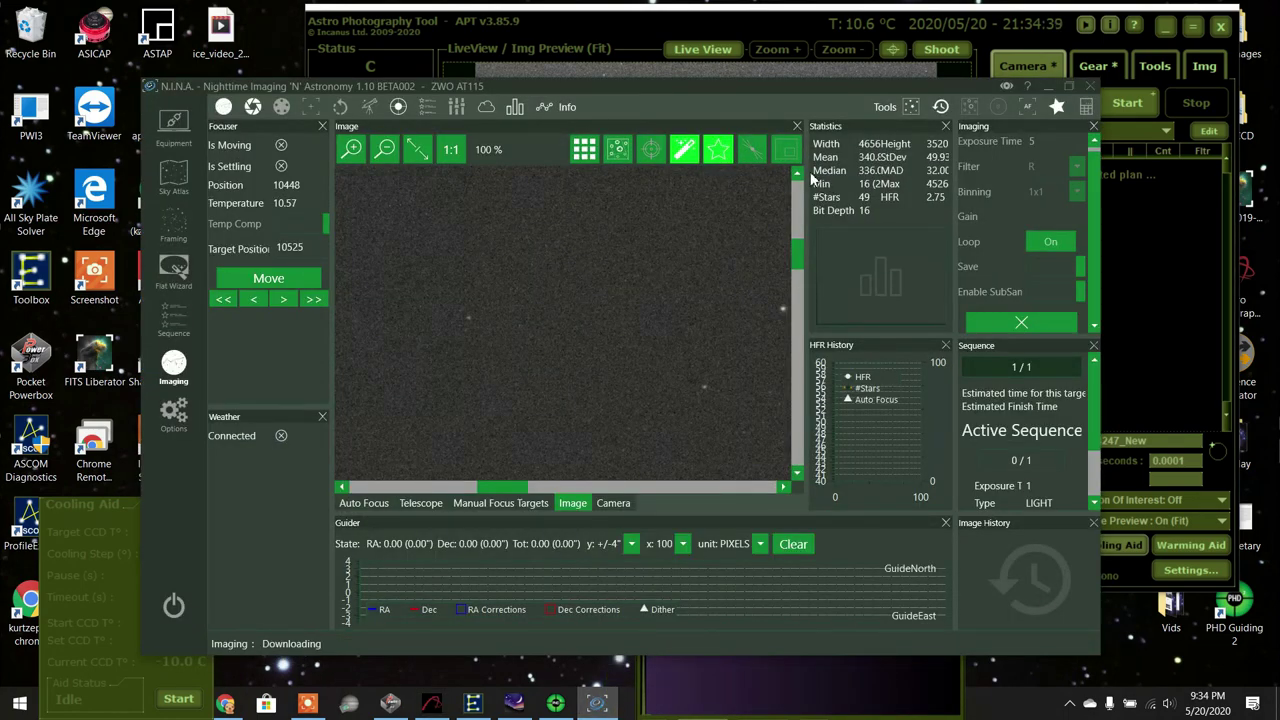
{"action": "left_click", "coordinate": [826, 130]}
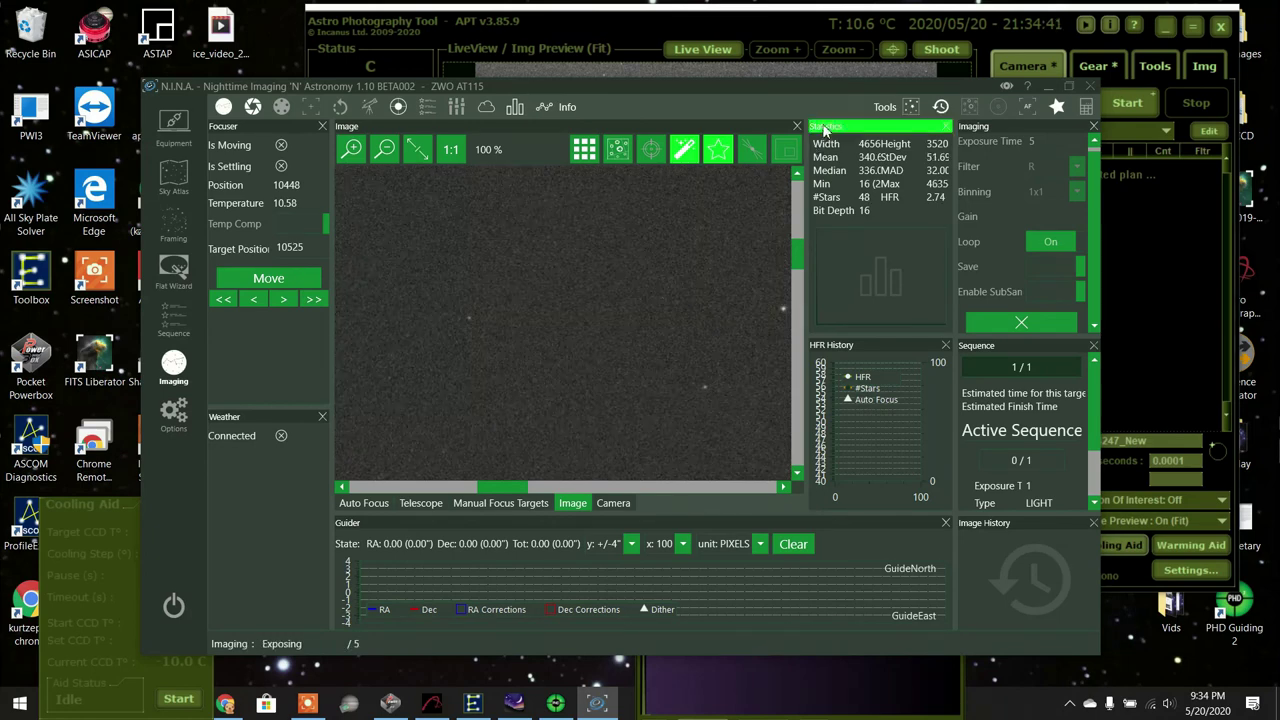